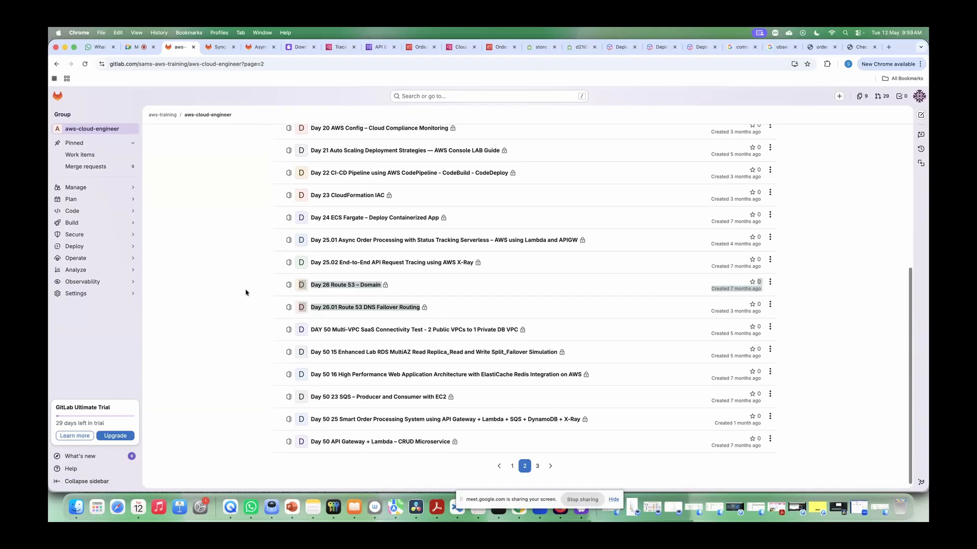
Open the Day 26 Route 53 – Domain project from the aws-cloud-engineer group's project list.
click(246, 293)
drag(460, 312, 281, 283)
click(223, 280)
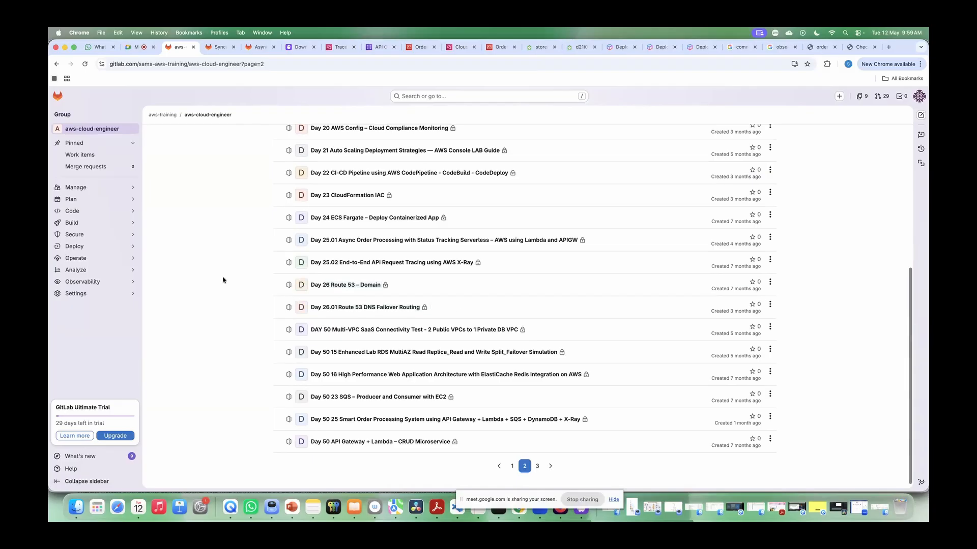
drag(461, 314, 300, 284)
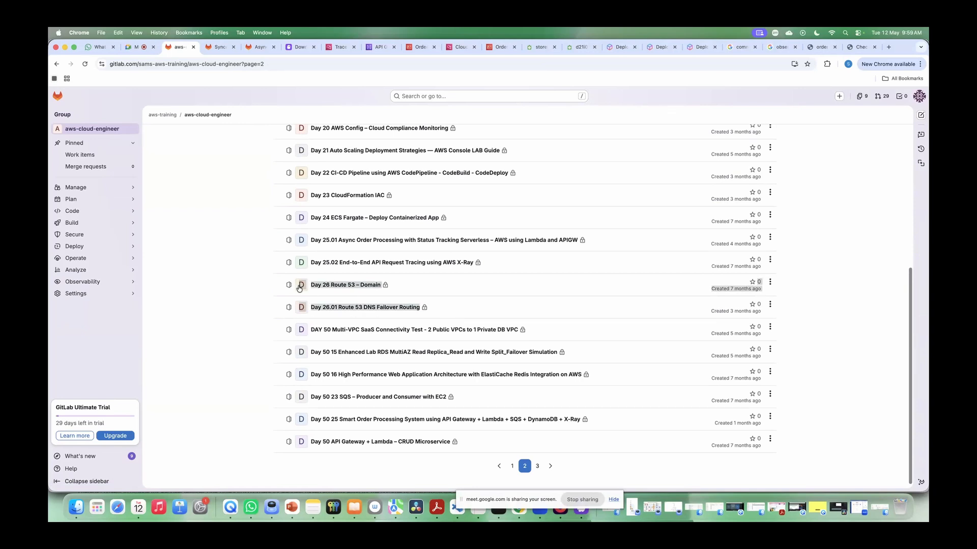
click(237, 301)
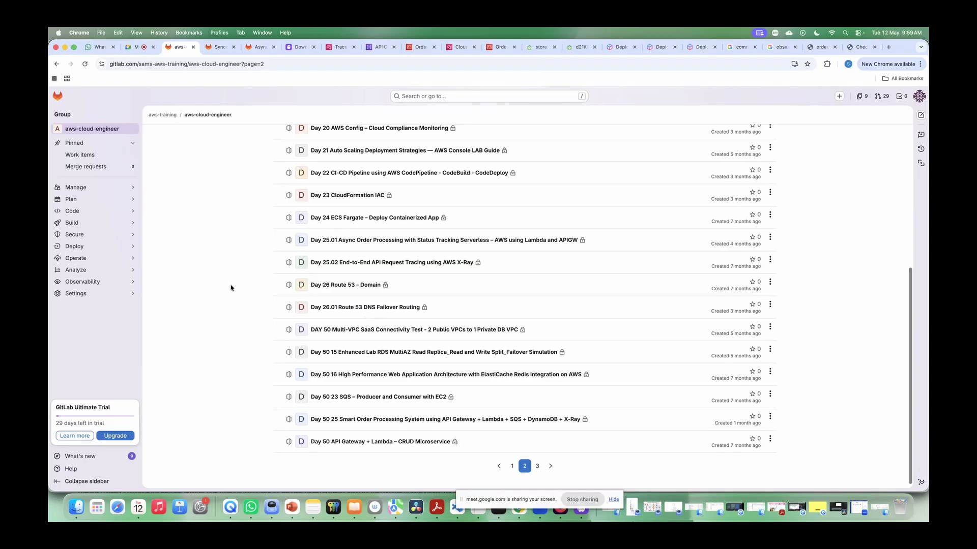
click(357, 290)
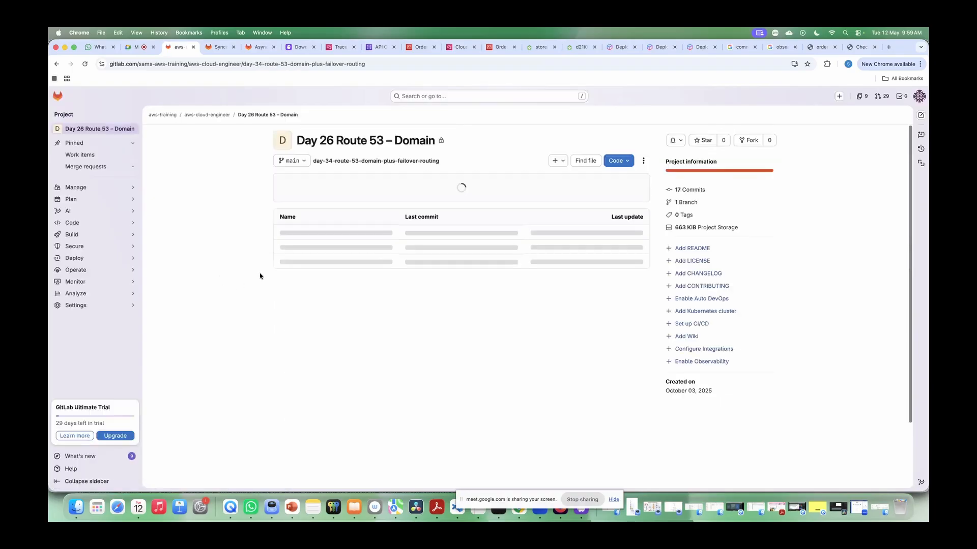
double_click(359, 140)
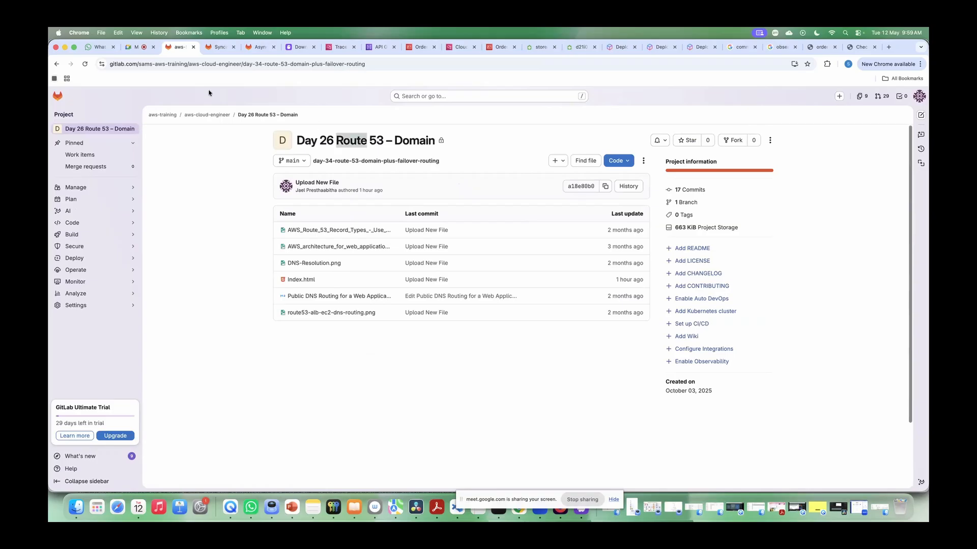
Switch to the AWS console, search for "route 53" and open the Route 53 service.
click(373, 50)
click(259, 99)
text(route 53)
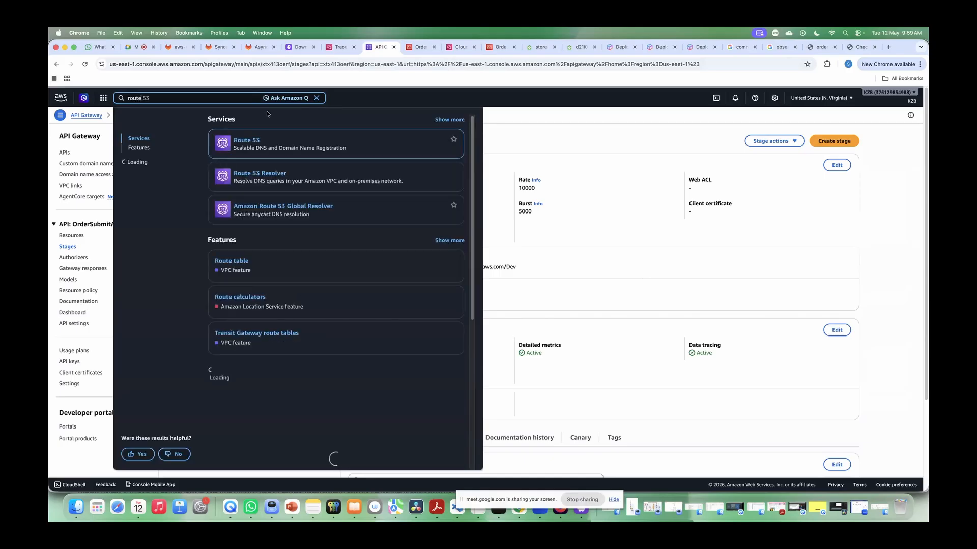
drag(272, 151, 247, 148)
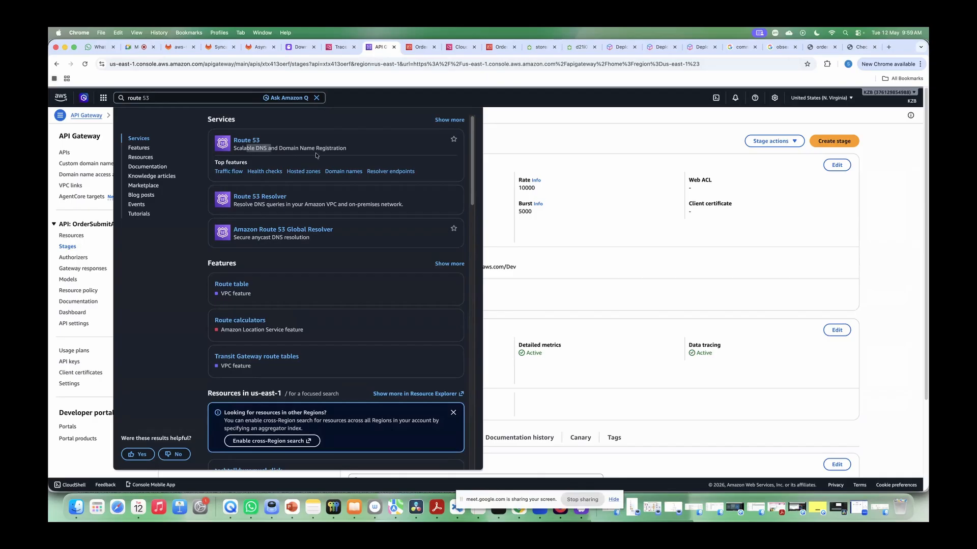
drag(279, 149, 339, 149)
click(375, 151)
drag(347, 151, 279, 149)
click(284, 147)
click(248, 142)
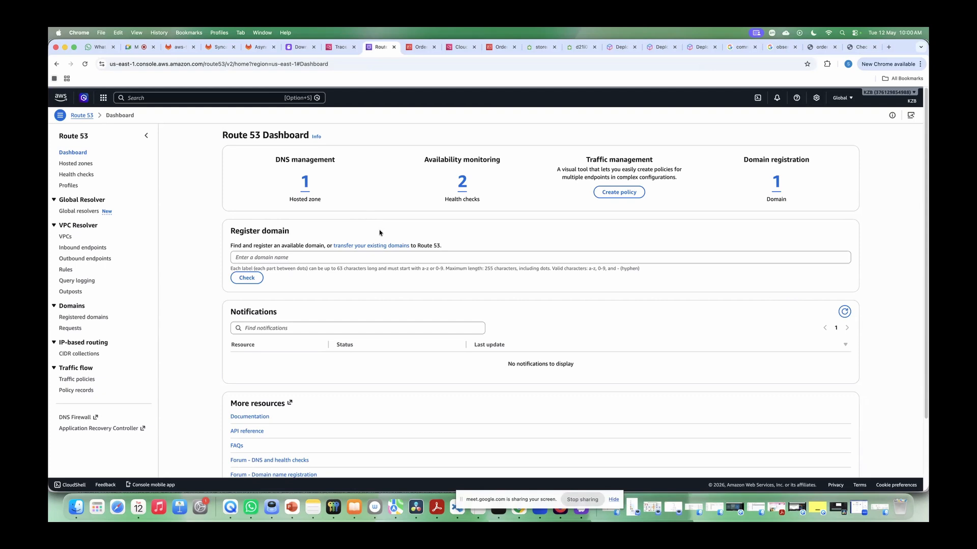
Check whether the domain name samuel.com is available for registration.
click(397, 258)
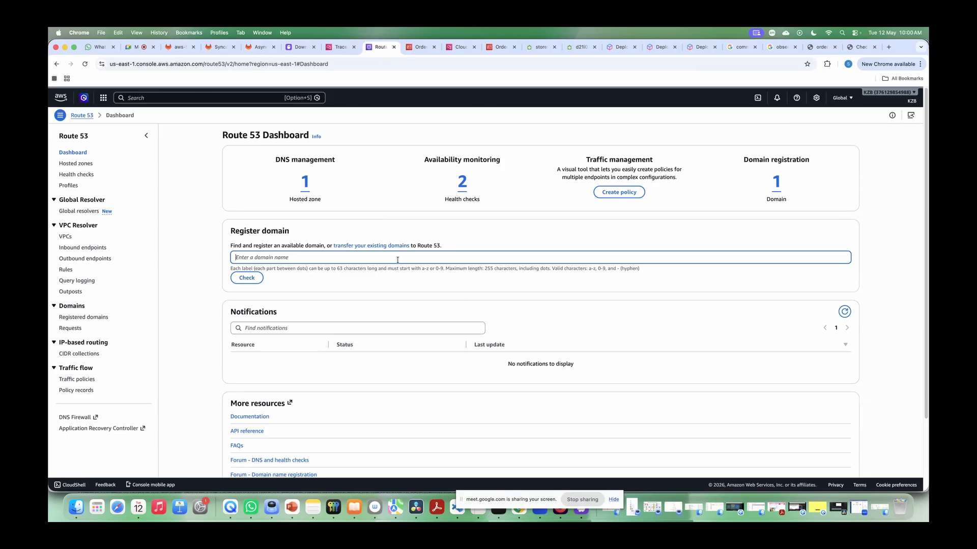
text(samuel.com)
click(245, 281)
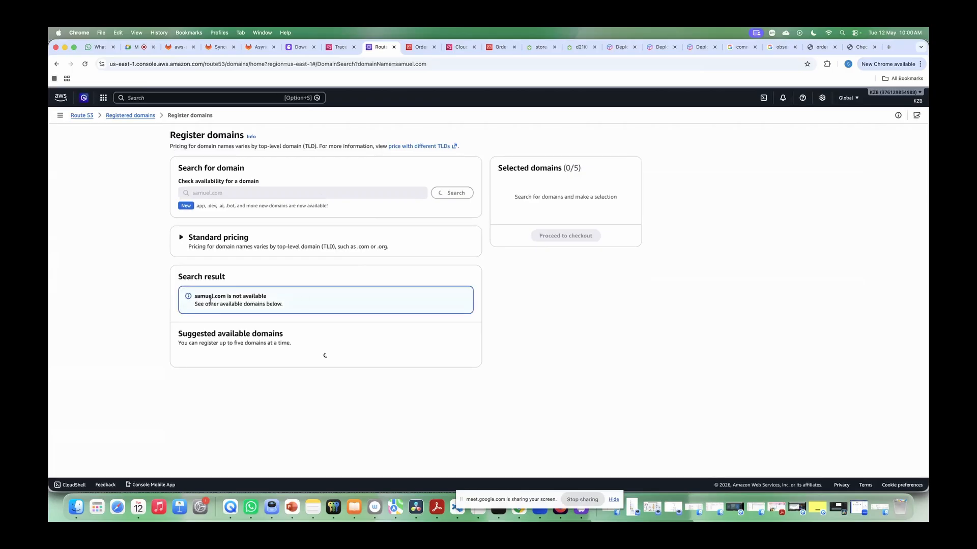
drag(200, 296, 346, 299)
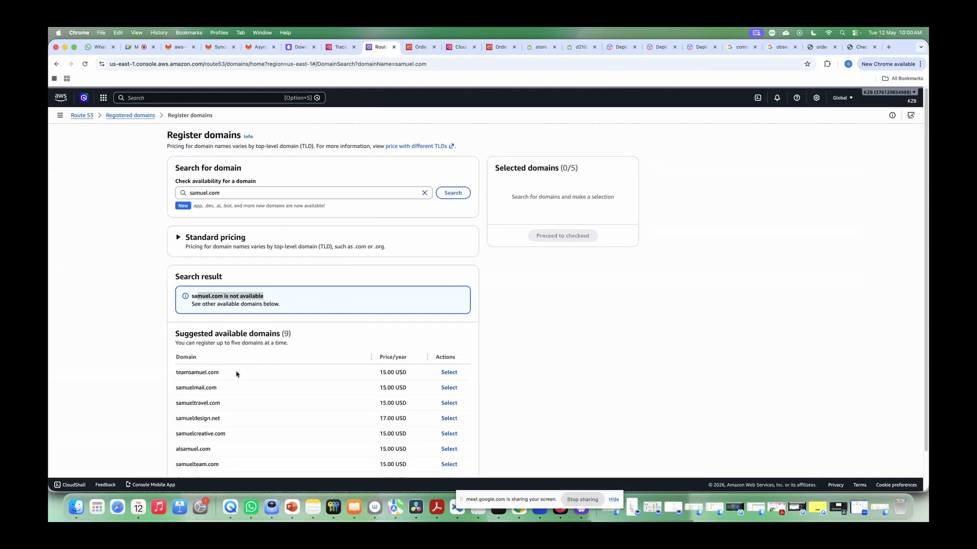
Review the suggested available domains and their yearly prices, and select teamsamuel.com for registration.
drag(236, 374, 176, 373)
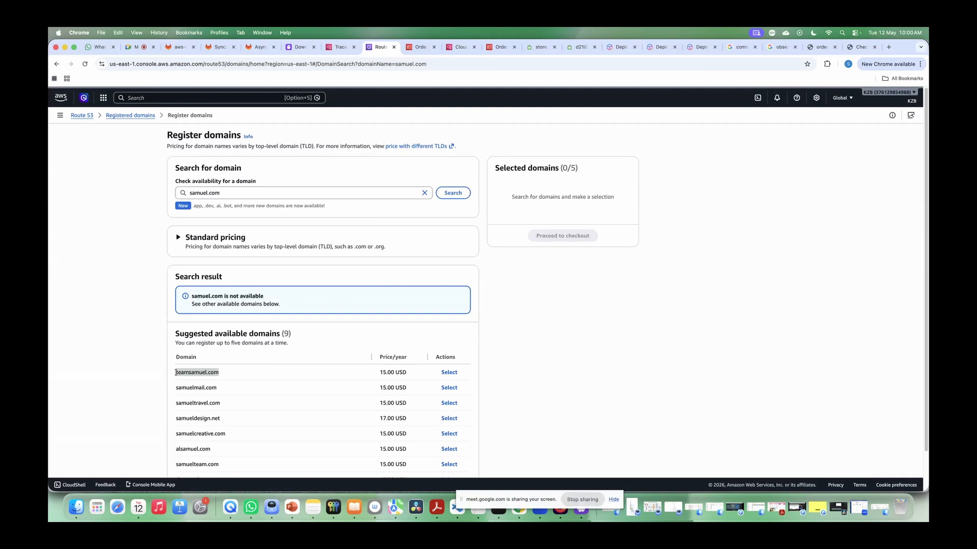
scroll(176, 373, down, 2)
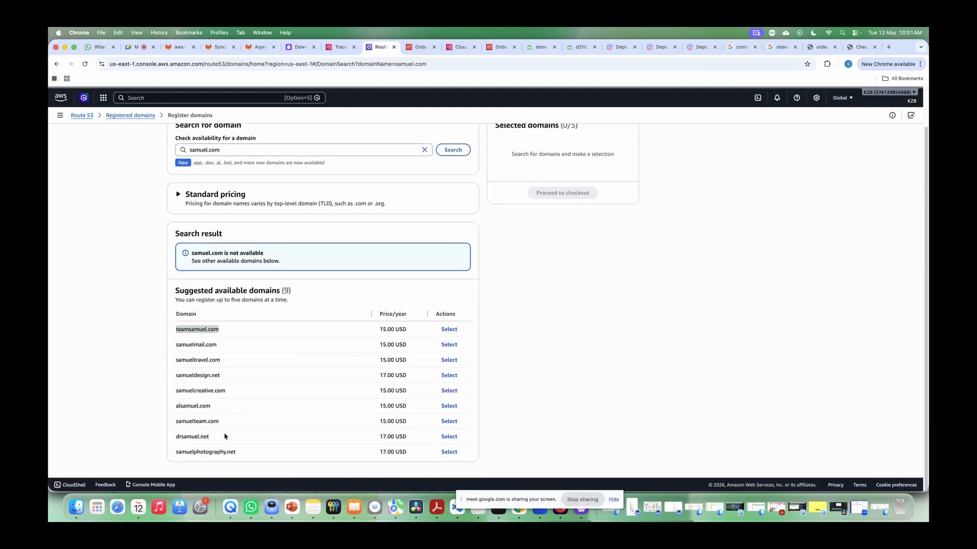
drag(219, 345, 179, 342)
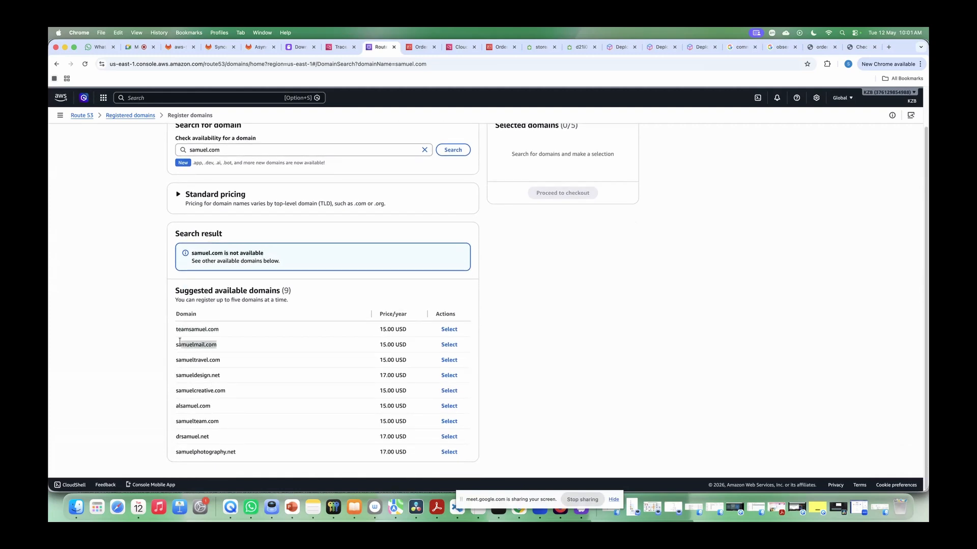
drag(404, 348, 376, 315)
click(380, 329)
click(359, 368)
click(450, 330)
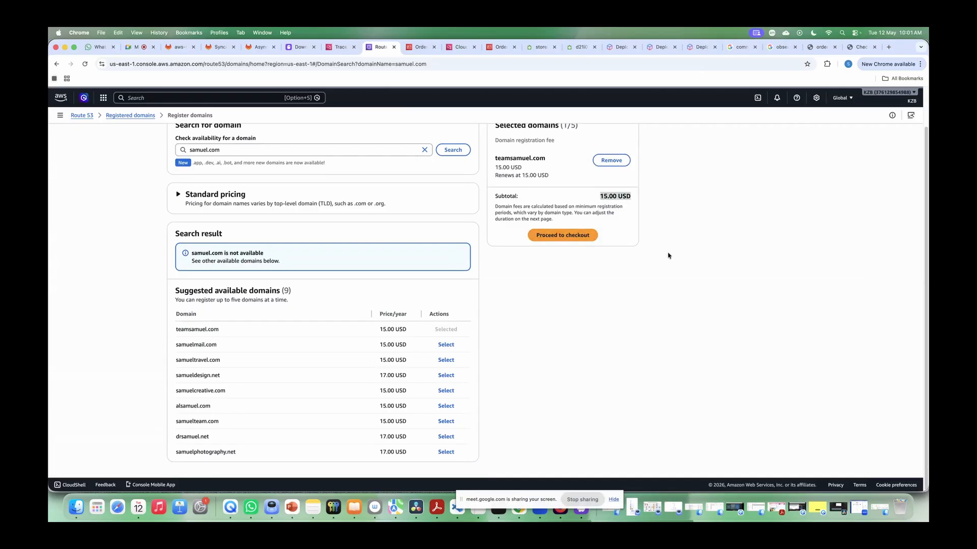
scroll(615, 267, up, 2)
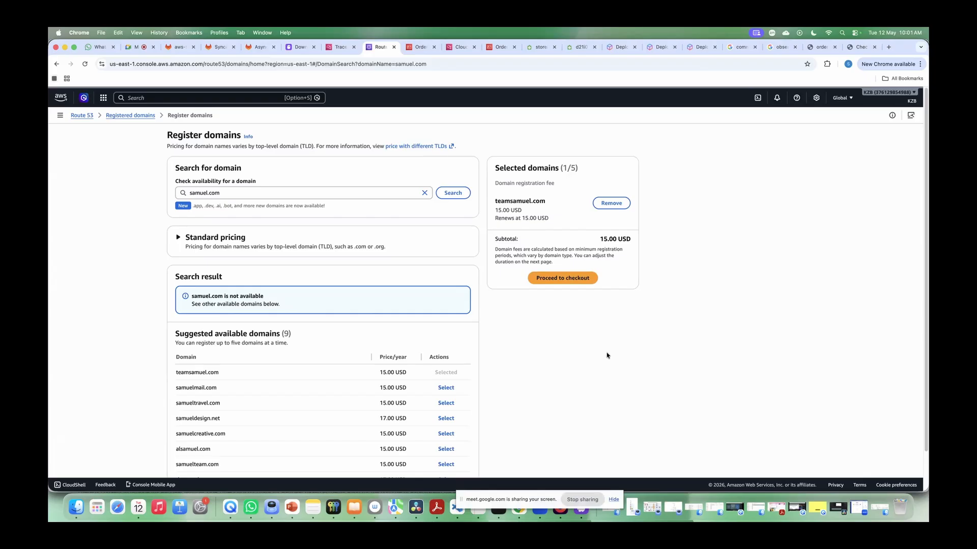
View the standard TLD pricing sorted from lowest to highest price, and collapse the section.
click(219, 237)
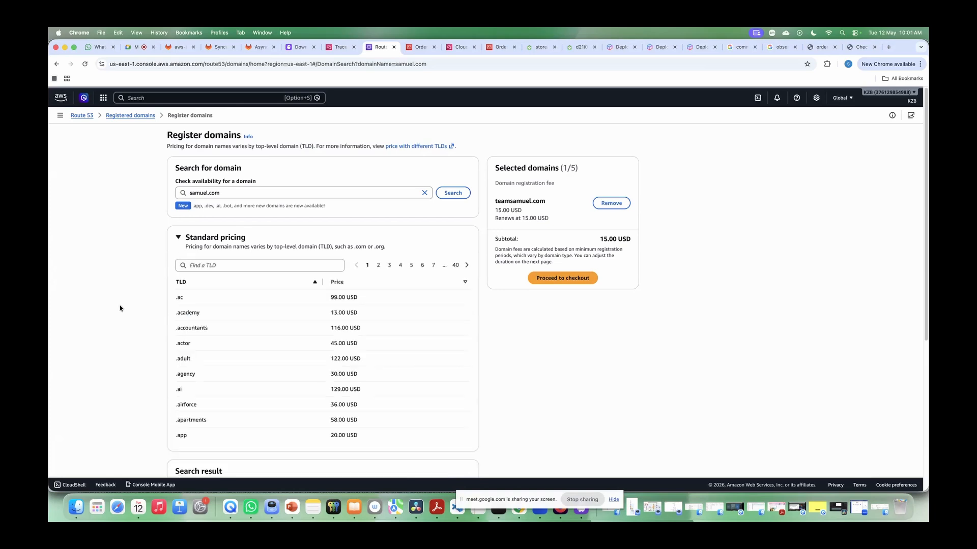
click(342, 282)
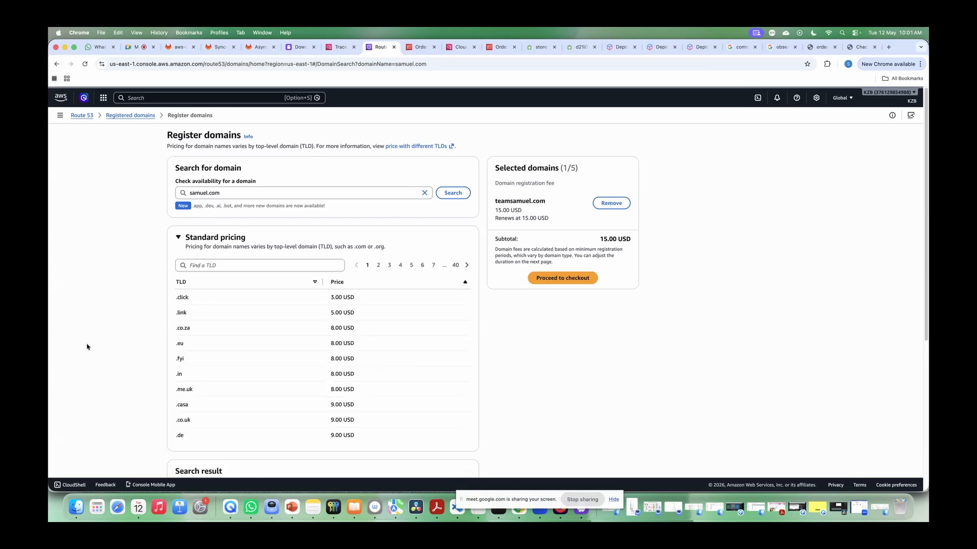
drag(202, 285, 160, 306)
click(289, 249)
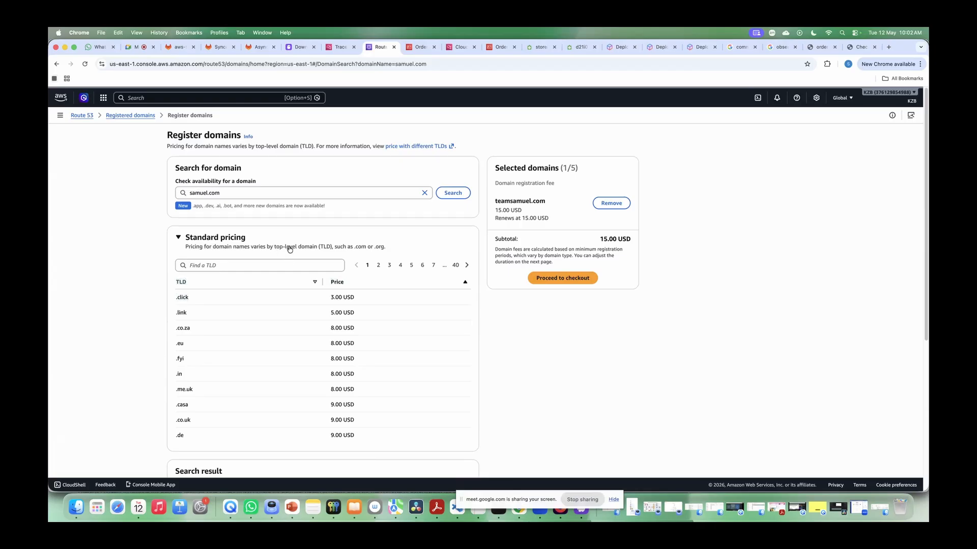
click(318, 247)
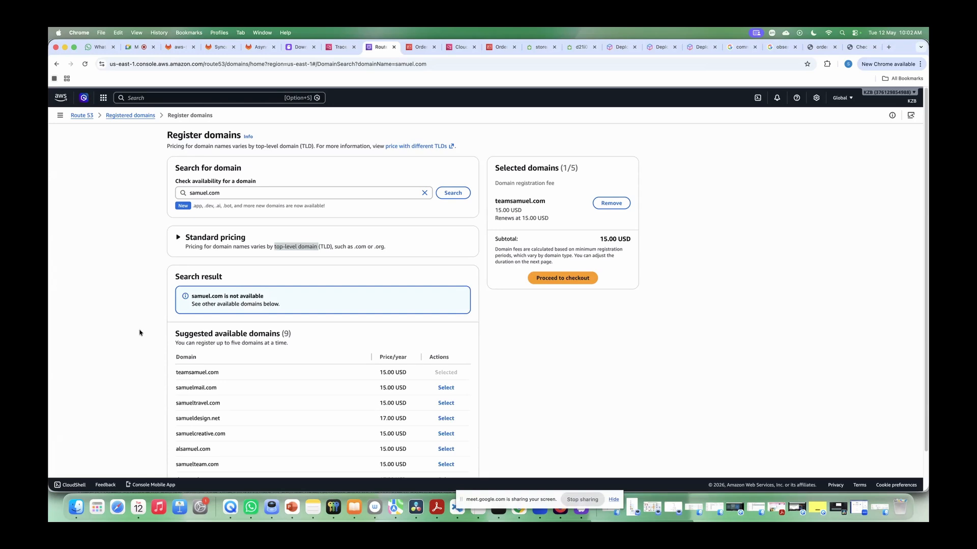
Expand the standard pricing again and examine the prices of the cheapest TLDs: .click, .link and .co.za.
click(201, 239)
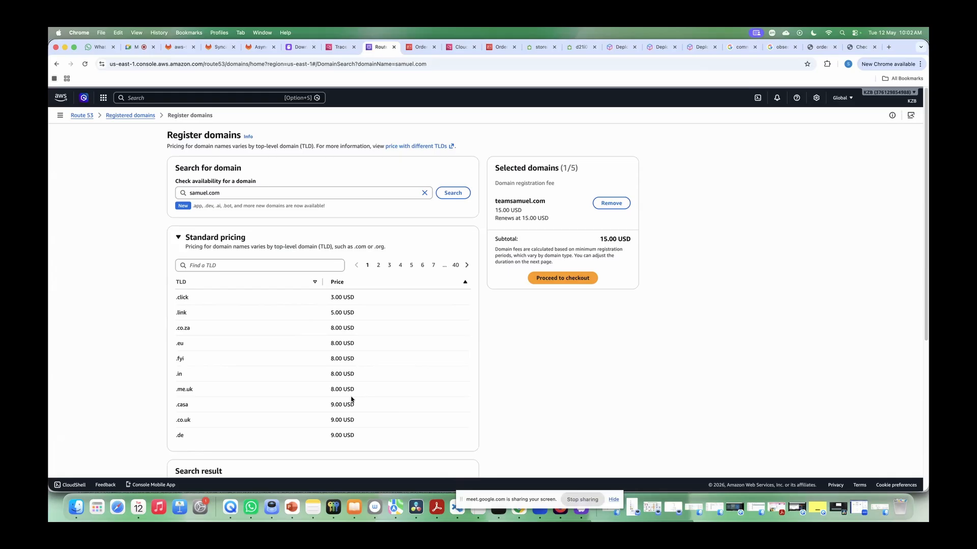
drag(192, 305, 169, 300)
drag(359, 297, 177, 297)
click(177, 312)
drag(358, 315, 168, 330)
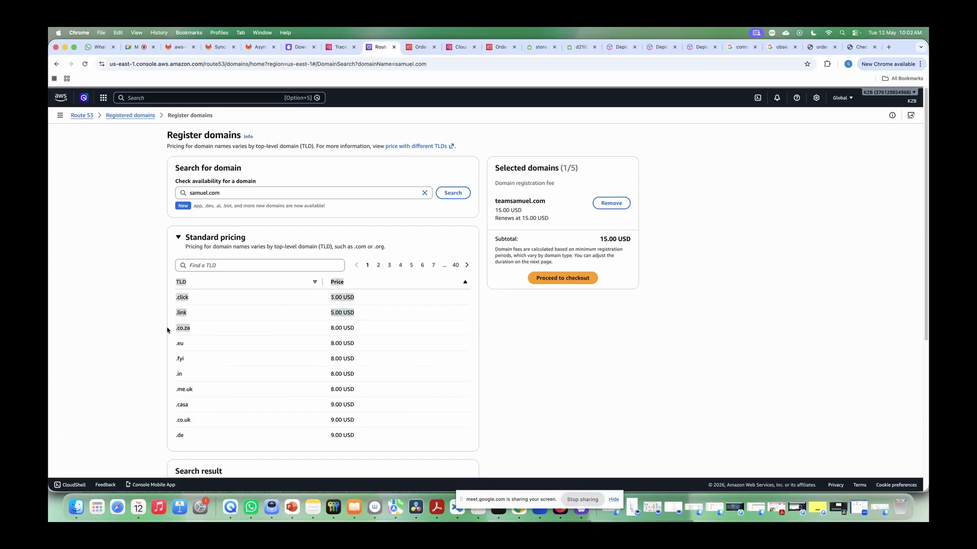
click(202, 330)
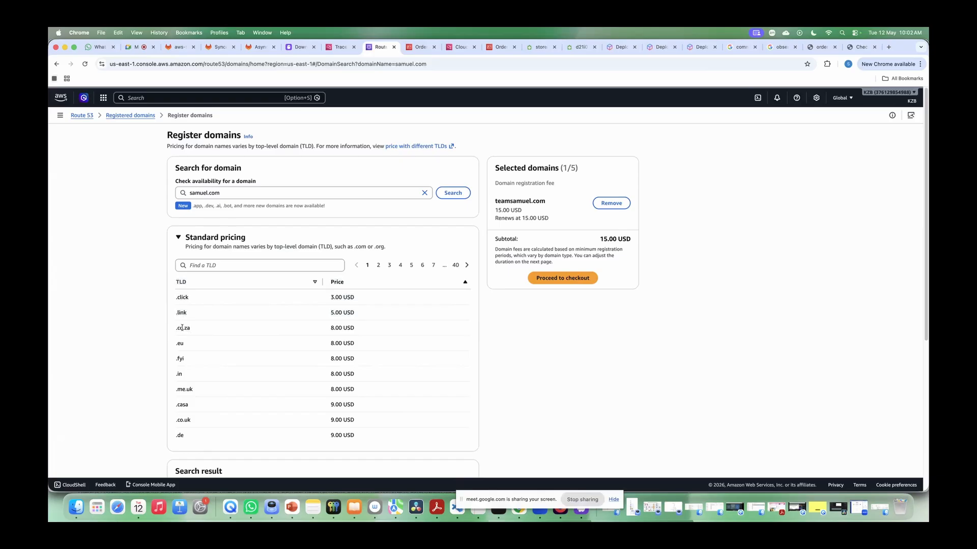
drag(193, 330, 173, 330)
click(241, 331)
drag(355, 329, 310, 330)
click(310, 329)
Sort the TLD pricing from highest to lowest and examine the prices of .movie and .ai.
click(337, 283)
drag(199, 299, 169, 302)
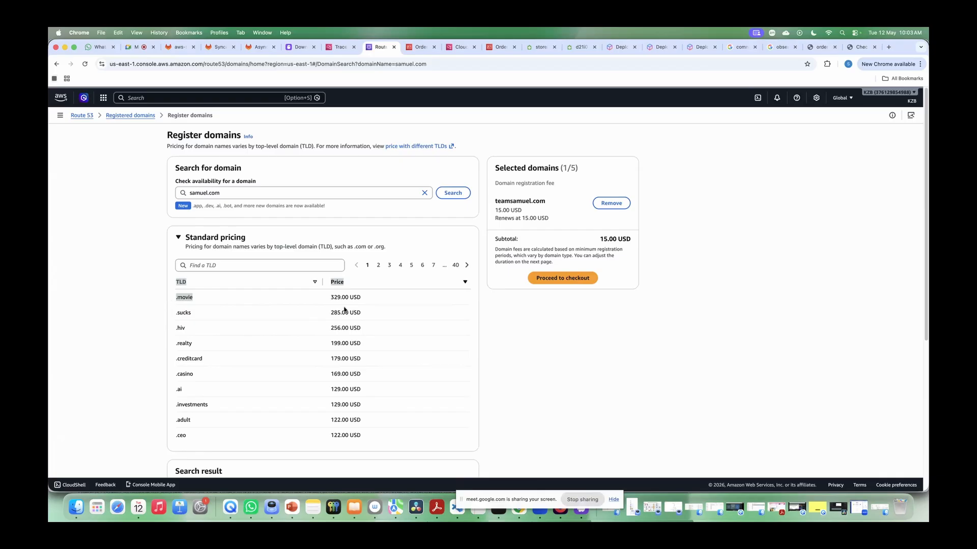
drag(201, 393, 170, 394)
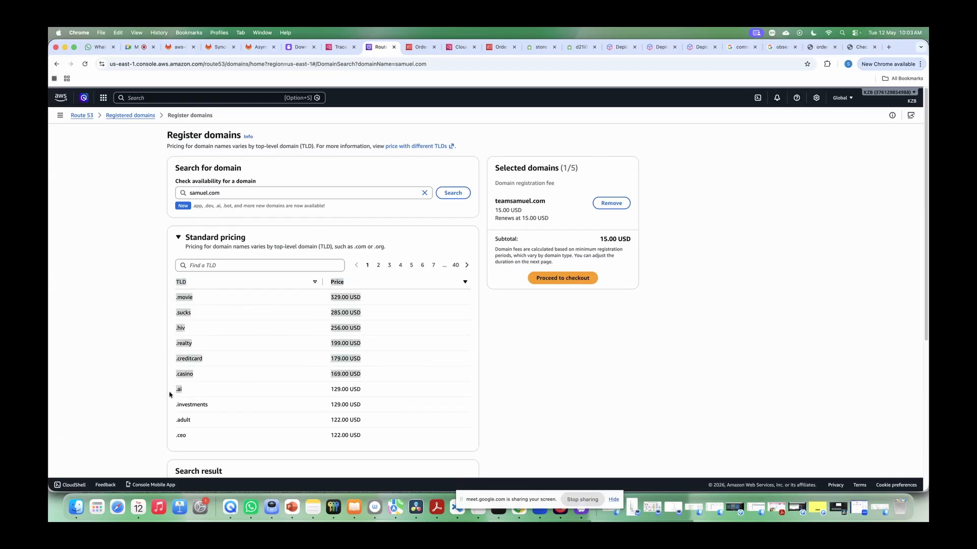
drag(377, 394, 323, 393)
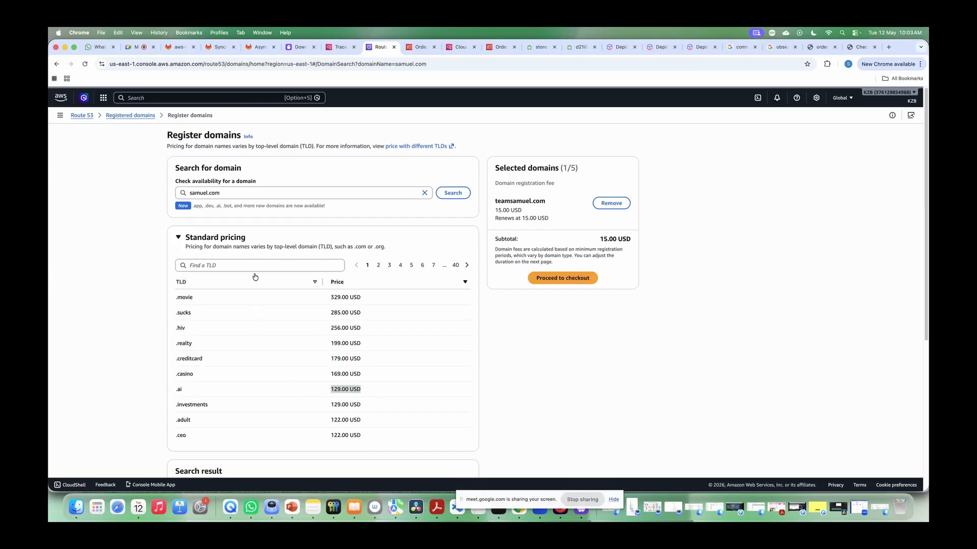
Sort the TLD pricing from lowest to highest, and leave for the registered domains list without saving the domain selection.
click(340, 282)
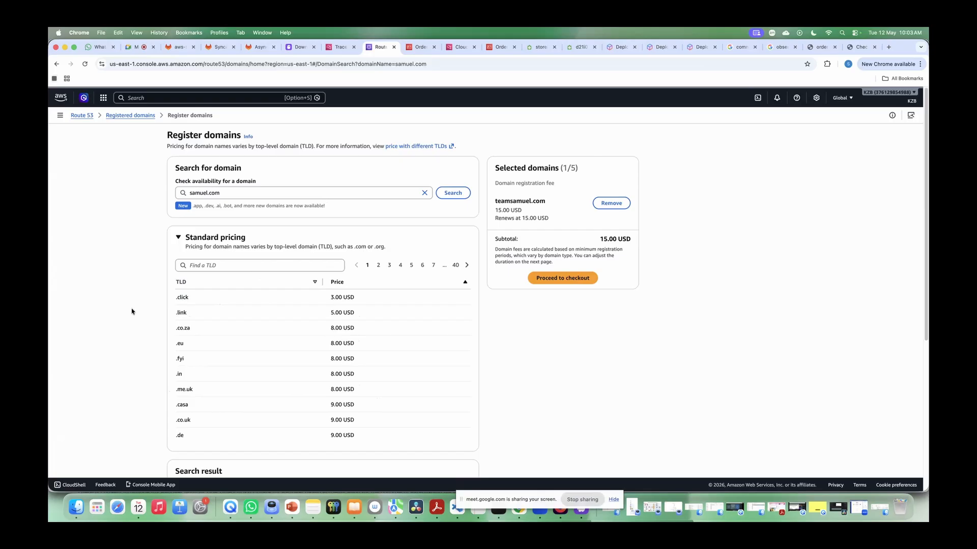
click(133, 116)
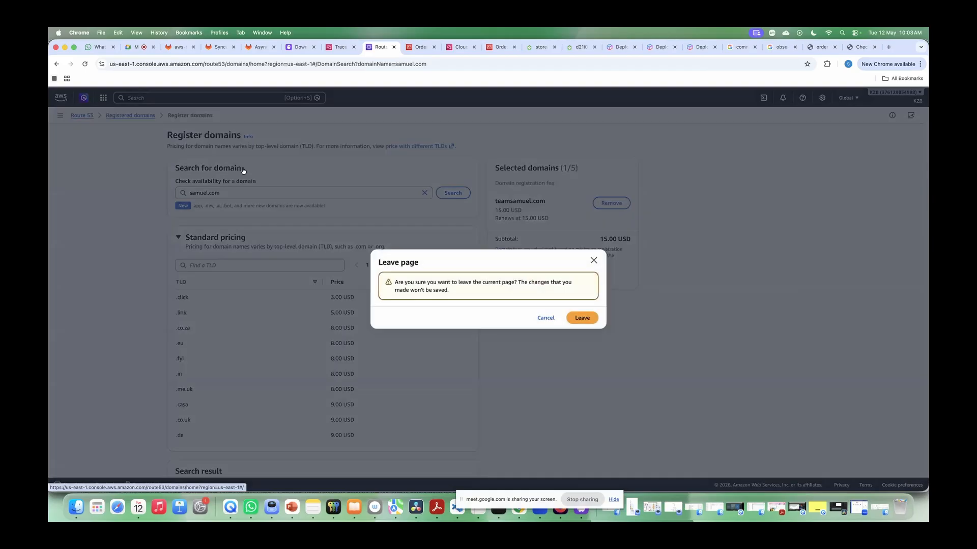
click(580, 319)
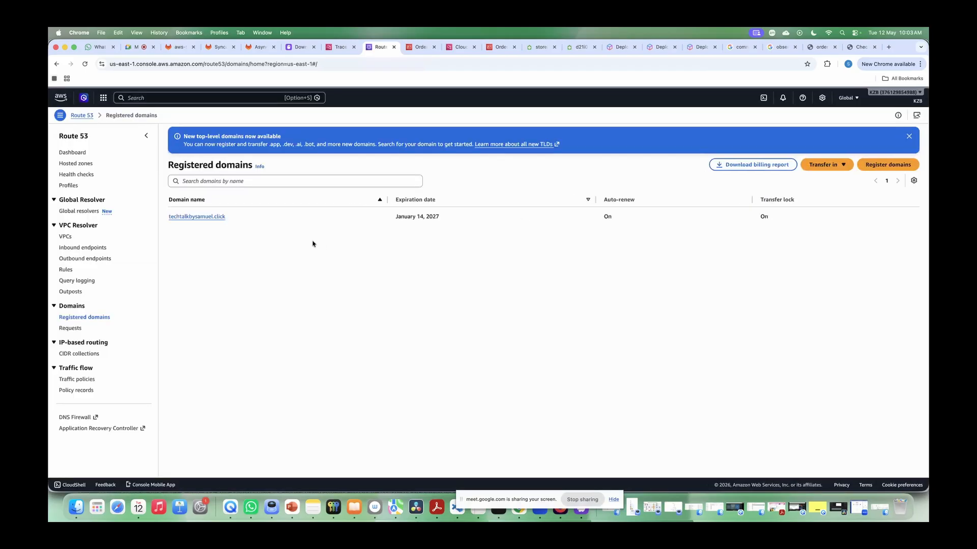
Examine the registered .click domain's expiration date and auto-renew setting, view its details and return to the list.
drag(164, 219, 209, 220)
click(246, 241)
click(251, 262)
drag(447, 224, 399, 215)
double_click(404, 216)
drag(445, 219, 429, 258)
click(433, 266)
drag(441, 225, 398, 218)
click(460, 299)
double_click(614, 215)
click(634, 238)
click(203, 217)
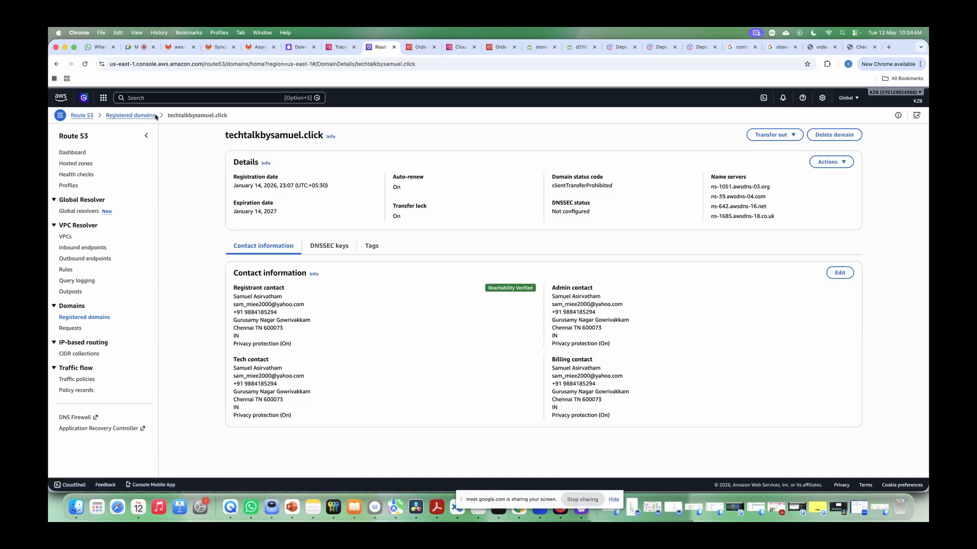
click(130, 115)
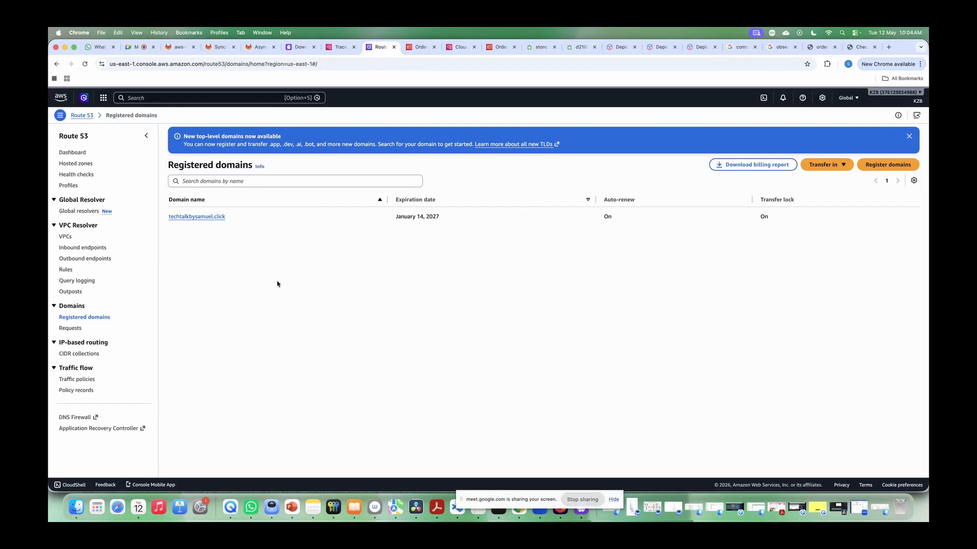
Switch back to the GitLab project and view the Route 53 record types diagram and AWS_architecture_for_web_application_traffic.png.
click(181, 49)
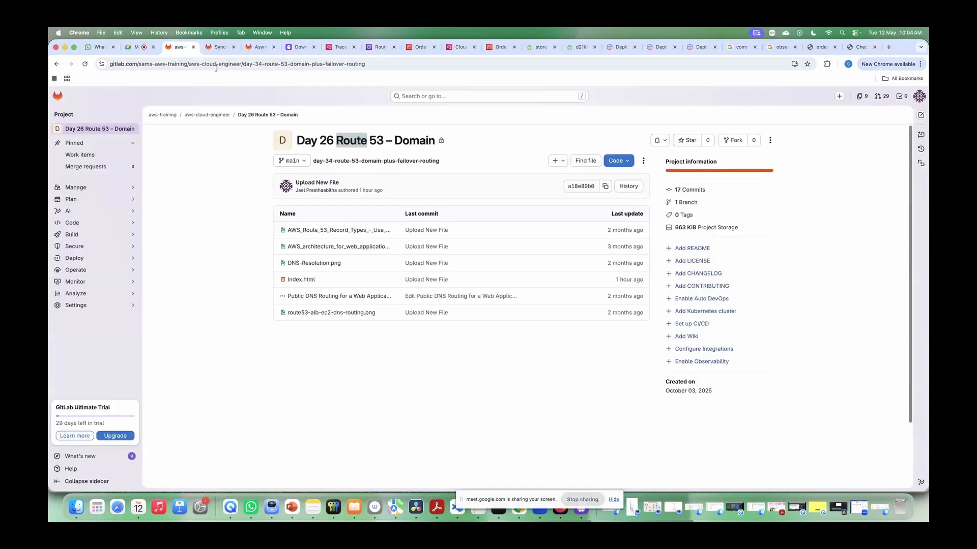
click(330, 231)
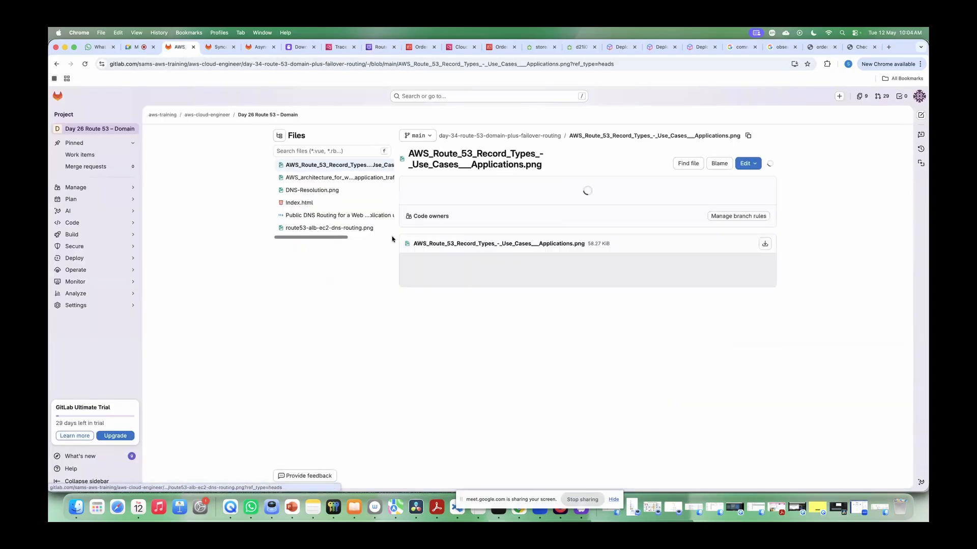
scroll(449, 298, down, 3)
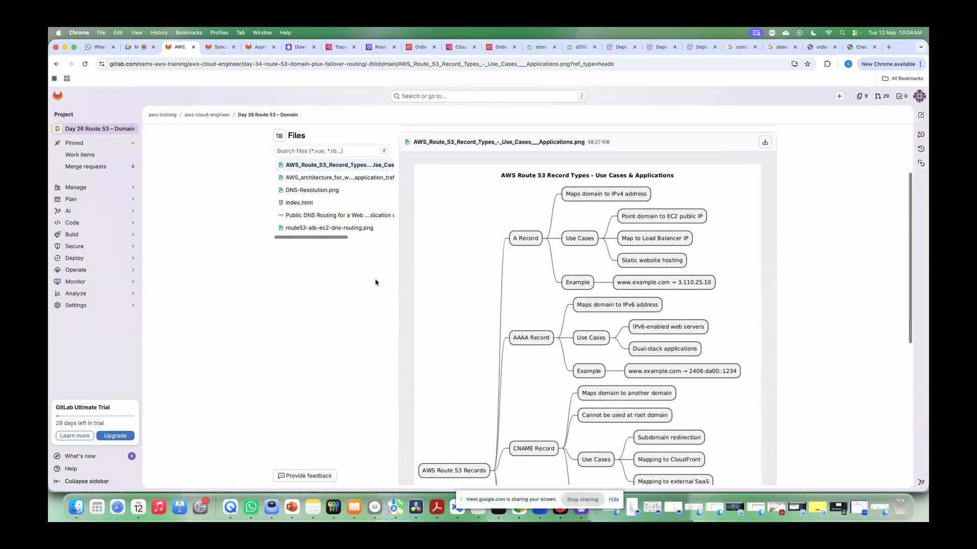
click(315, 178)
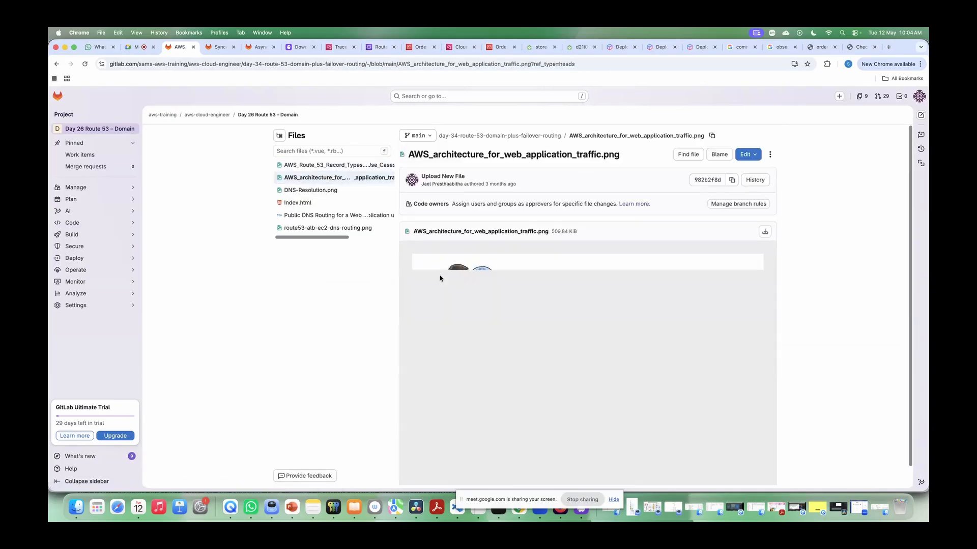
scroll(372, 273, down, 1)
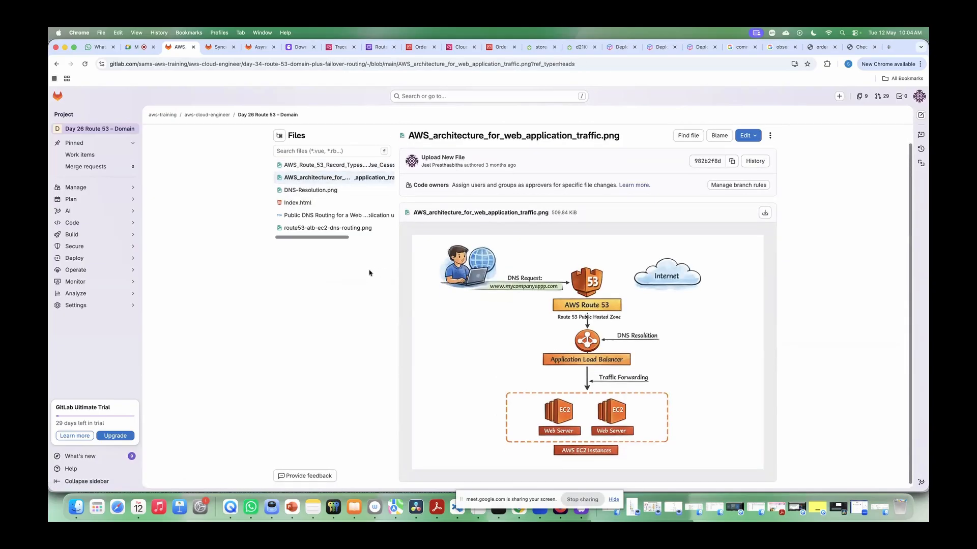